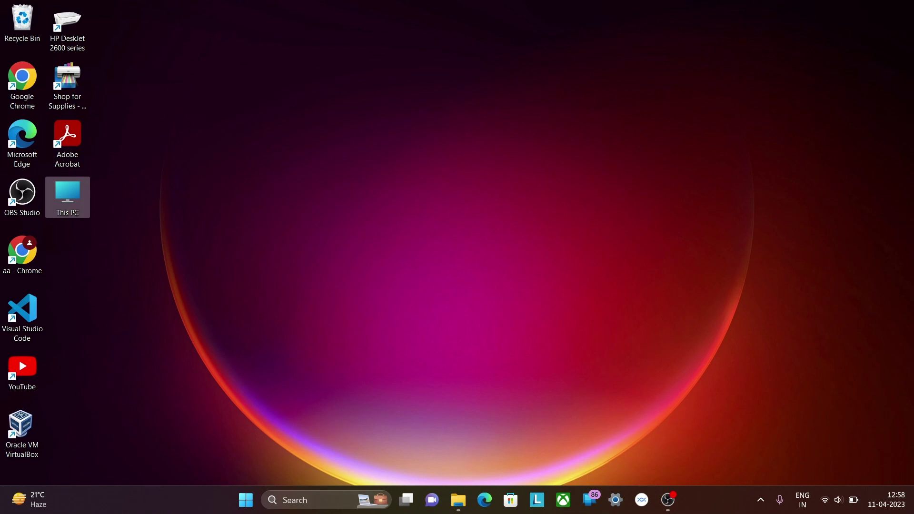
Step: Search Windows for "window se", open Windows Security from the results and maximize its window
key(super)
key(super)
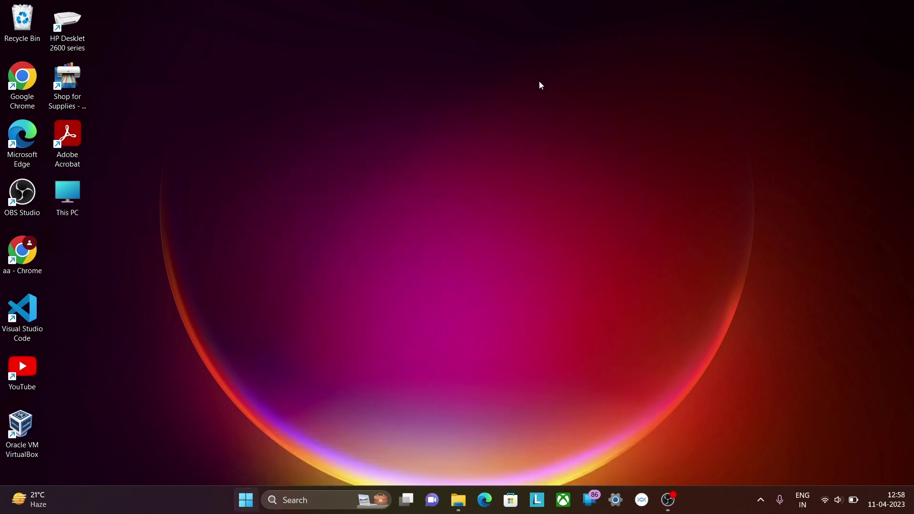
key(super+s)
text(wi)
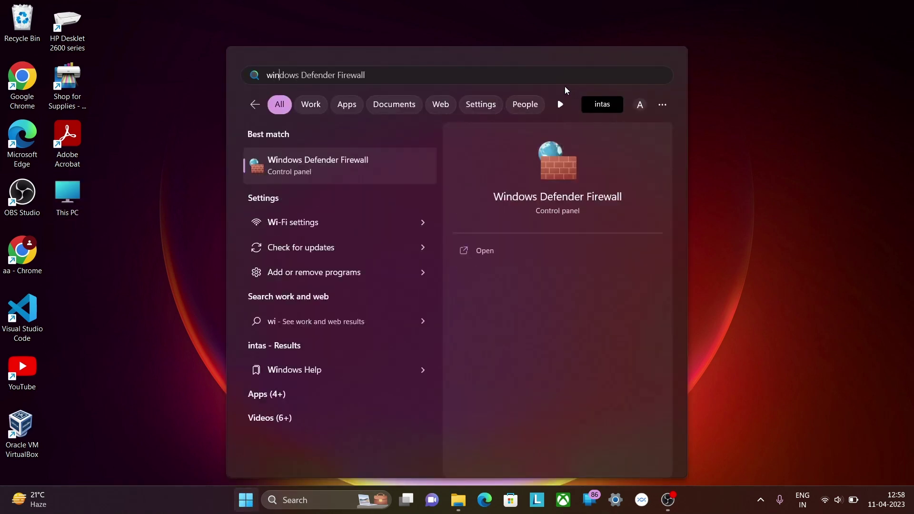
text(ndow se)
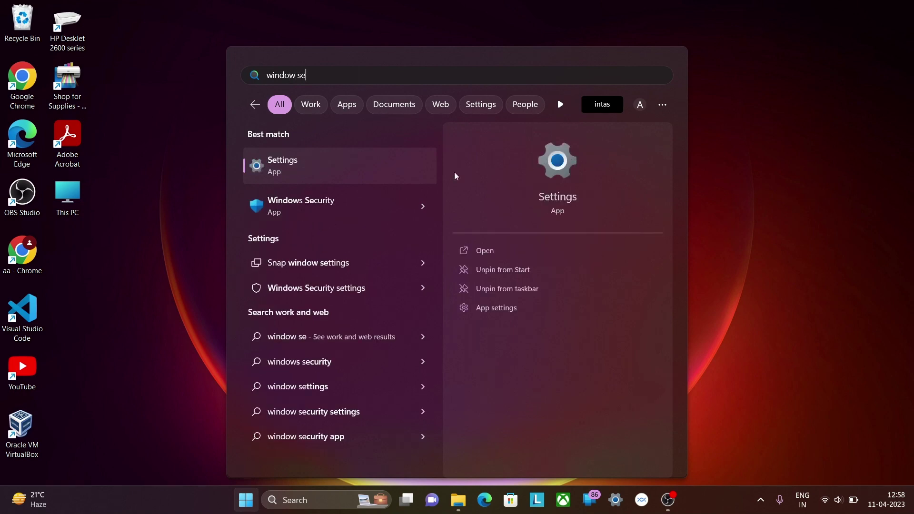
click(350, 196)
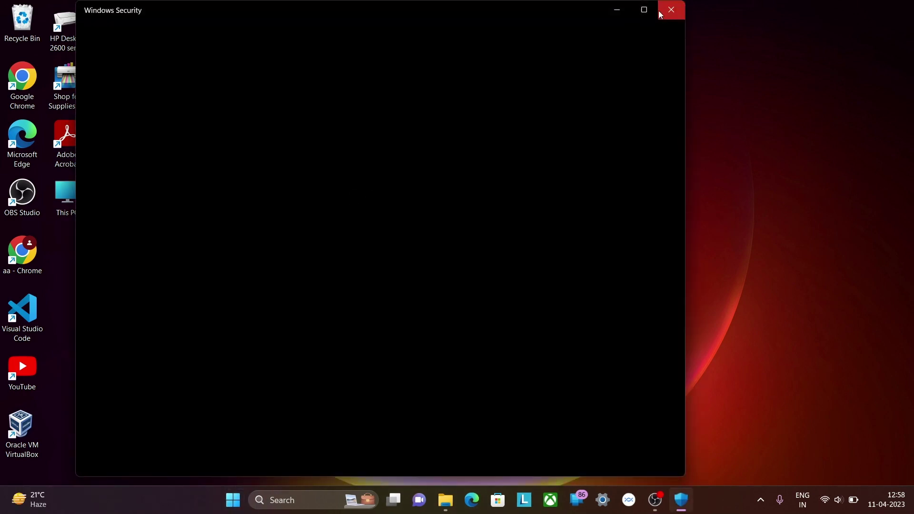
click(645, 9)
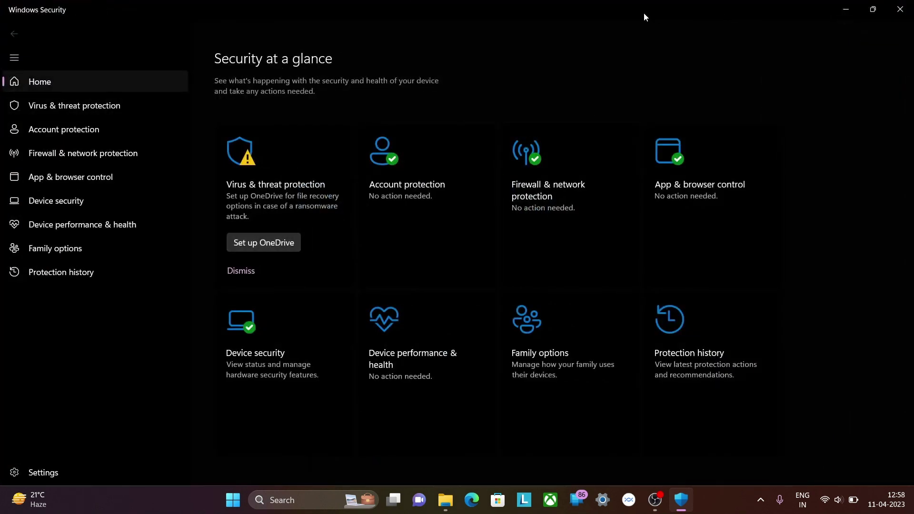
Step: Run a quick scan under Virus & threat protection, then close Windows Security
click(68, 103)
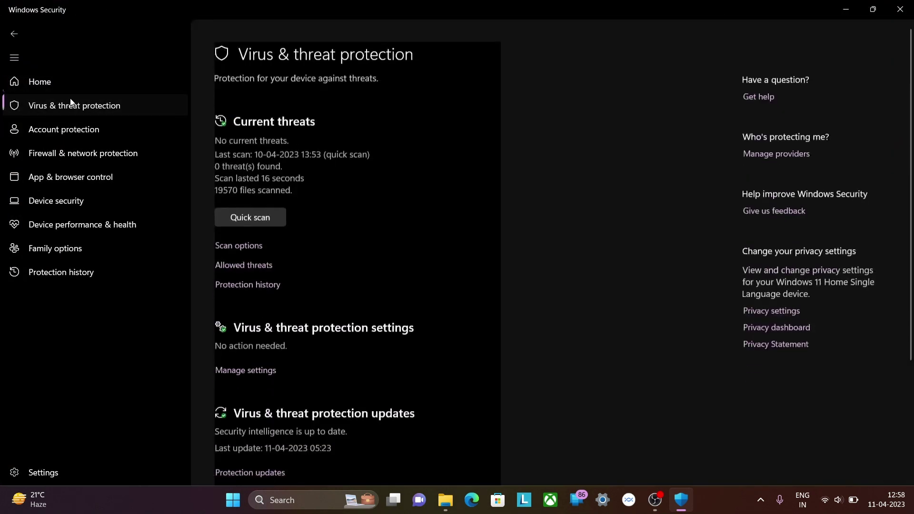
click(232, 200)
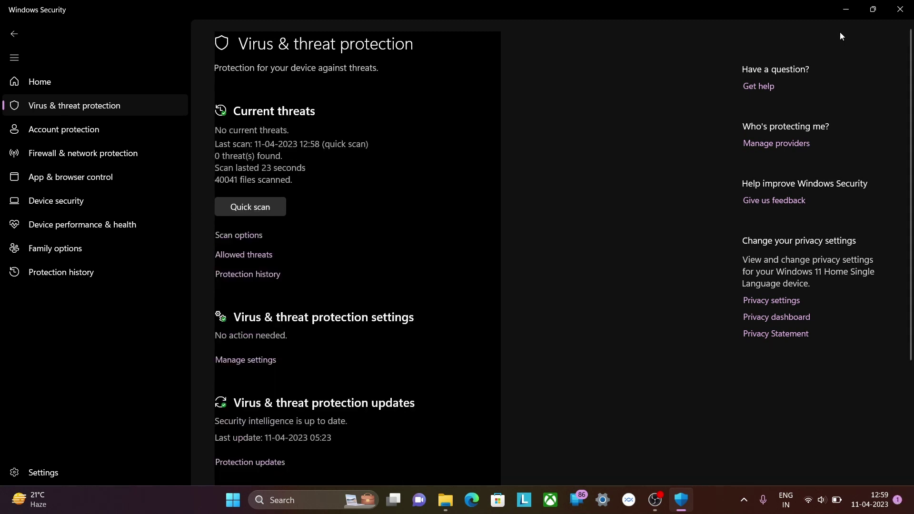
click(900, 9)
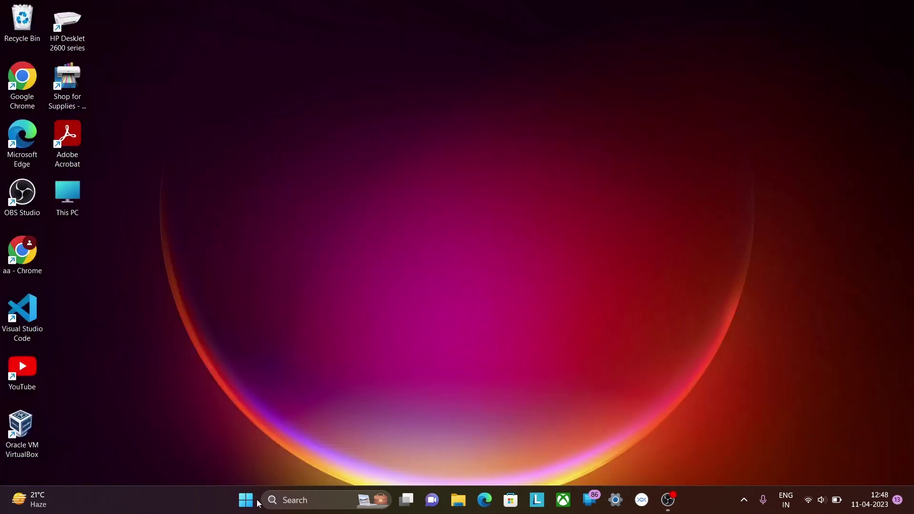
Step: Open the Services console by running services.msc
right_click(247, 506)
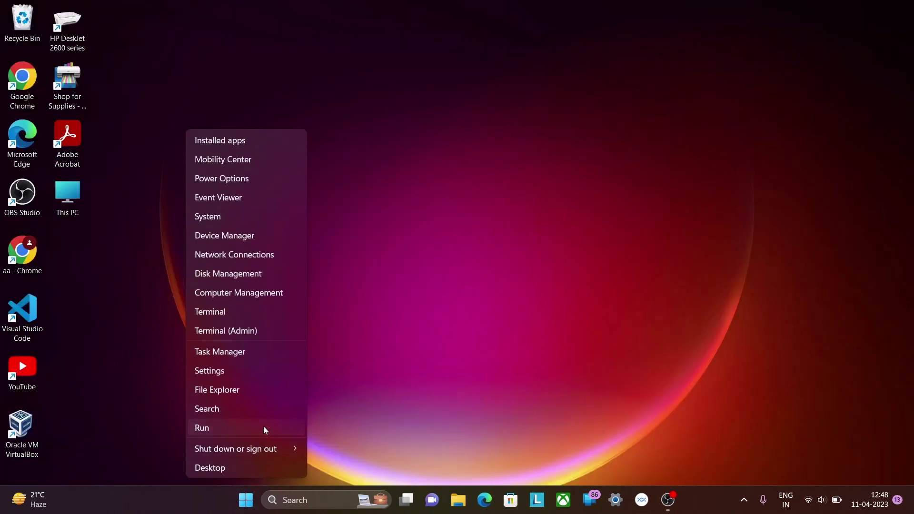
click(264, 427)
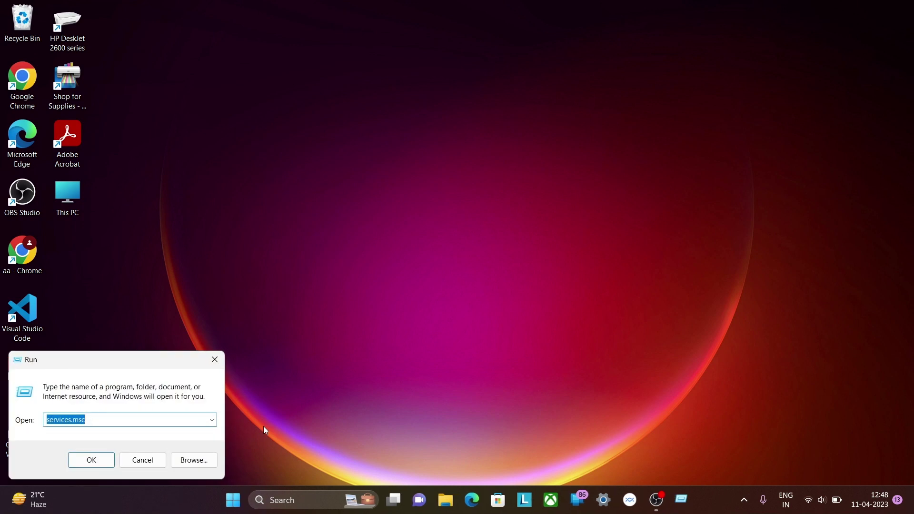
click(123, 424)
drag(85, 422, 47, 425)
click(96, 422)
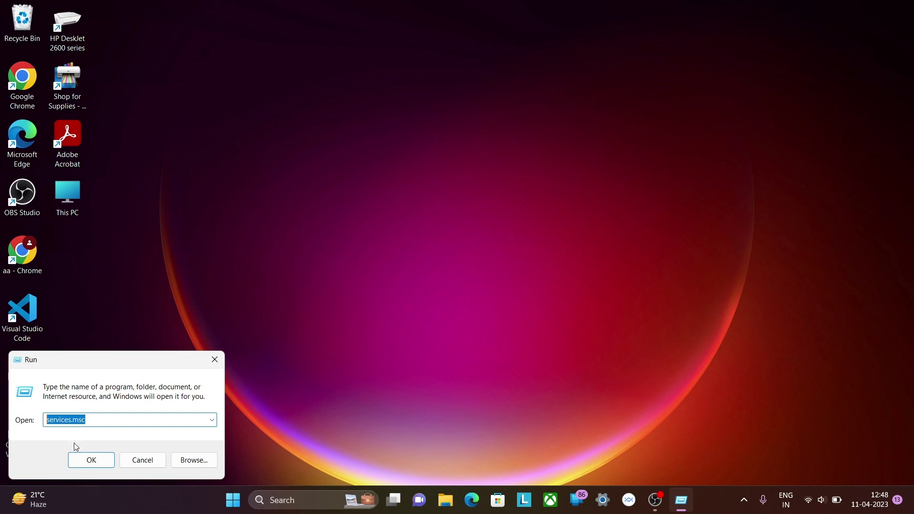
click(82, 460)
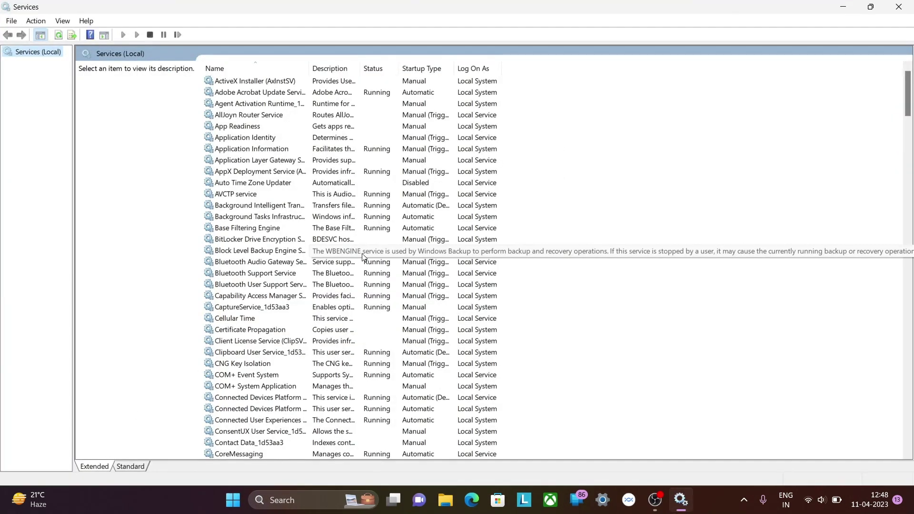
Step: Locate and select the SysMain service in the services list and open its available actions
scroll(363, 258, down, 10)
scroll(364, 257, down, 12)
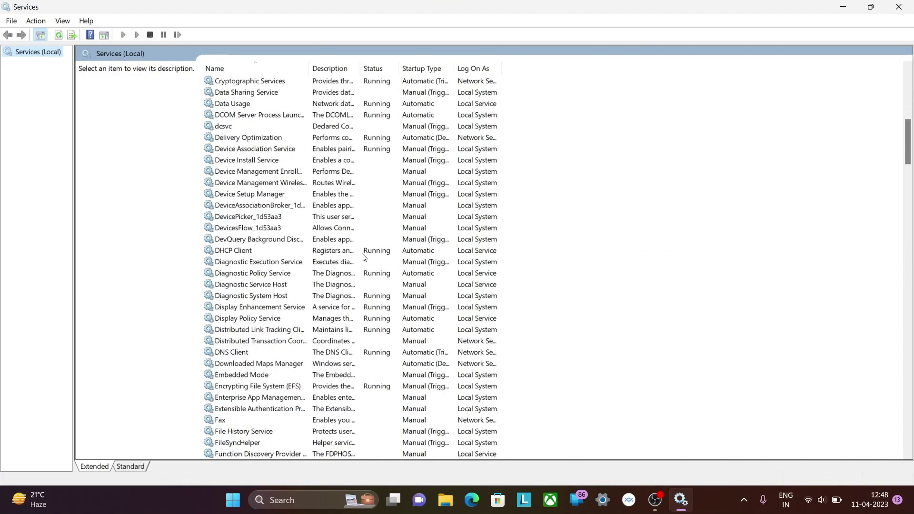
scroll(364, 258, down, 15)
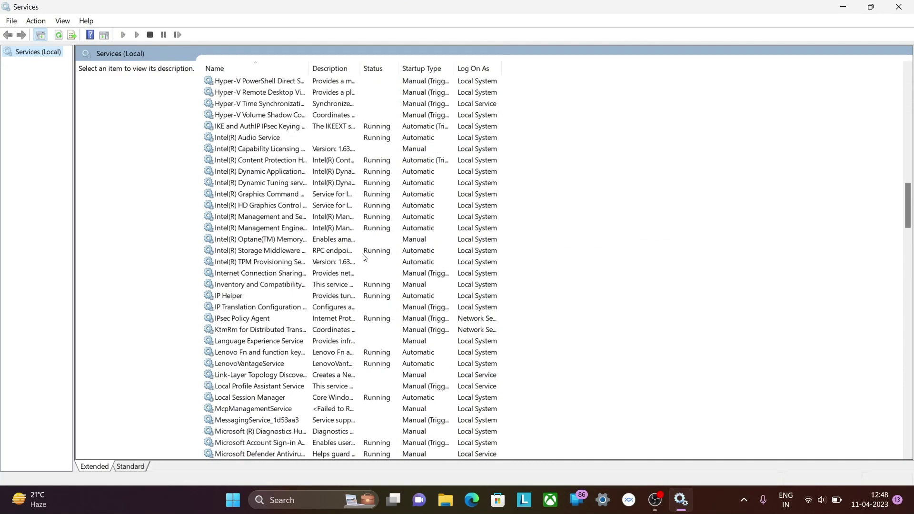
scroll(364, 257, down, 13)
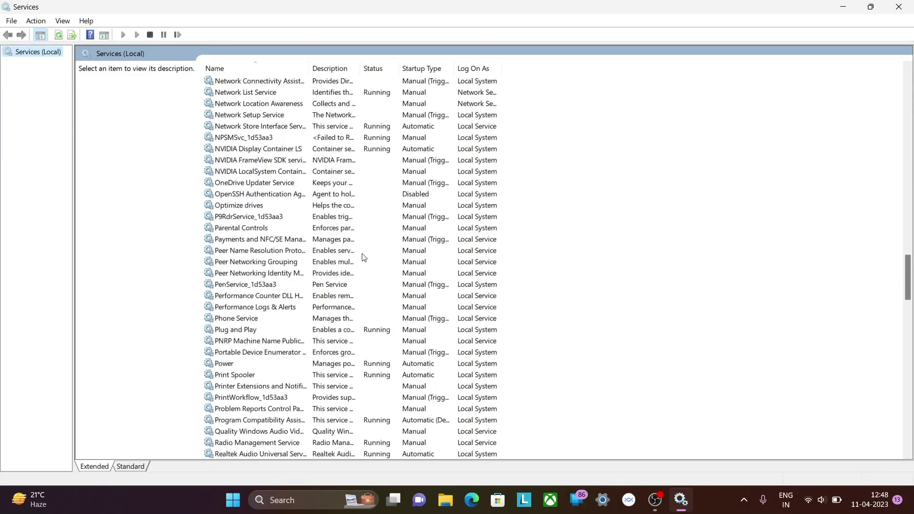
scroll(364, 258, down, 8)
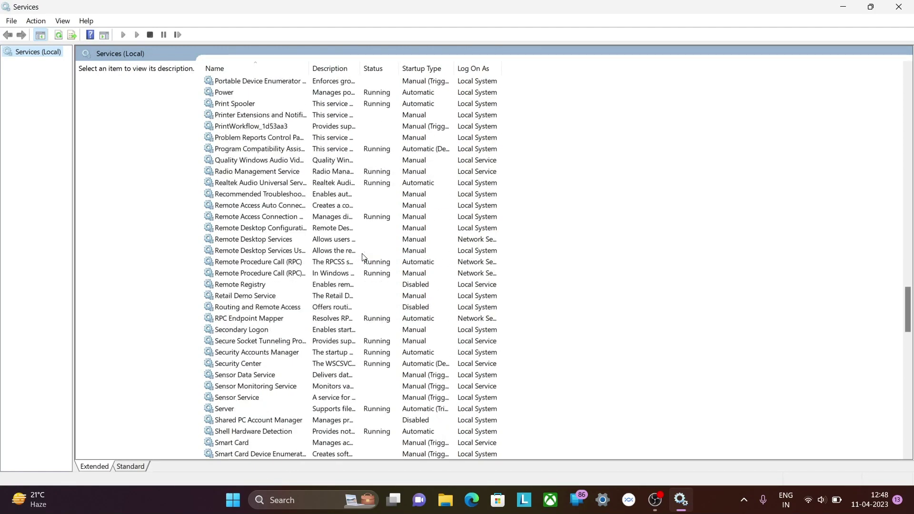
scroll(364, 258, down, 1)
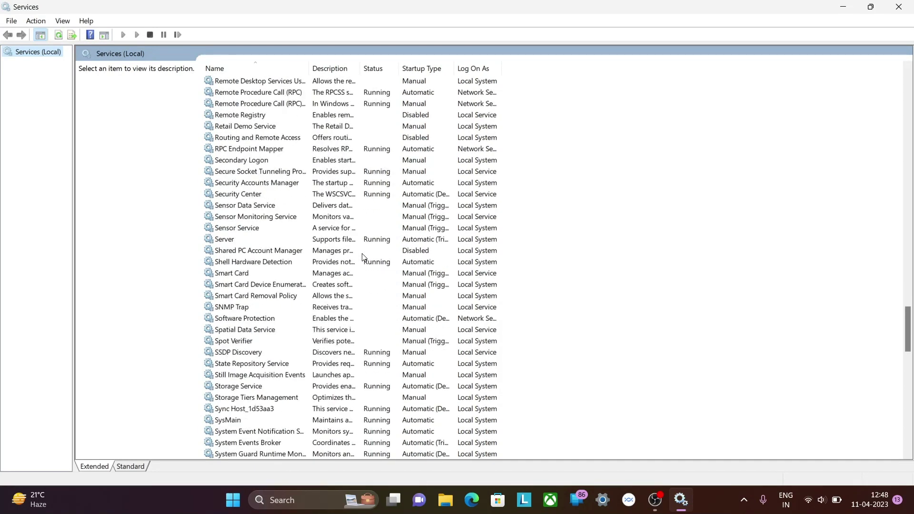
click(245, 421)
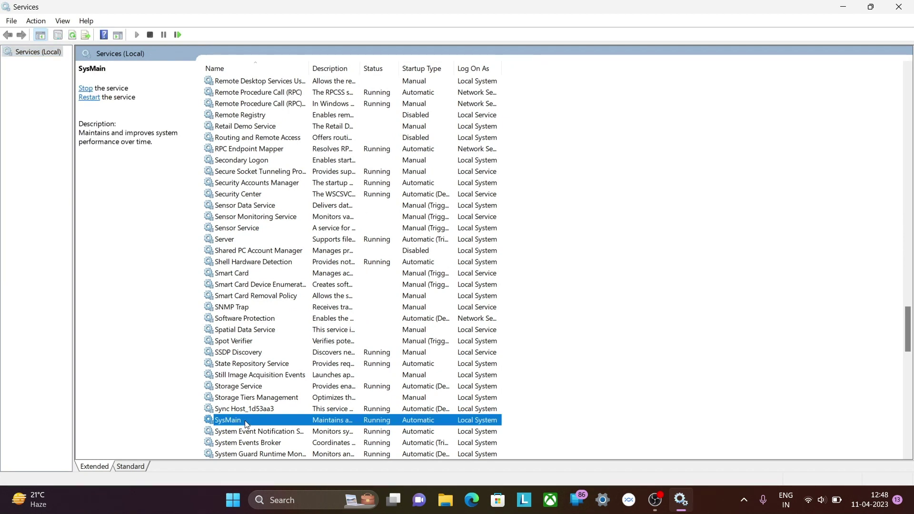
right_click(414, 419)
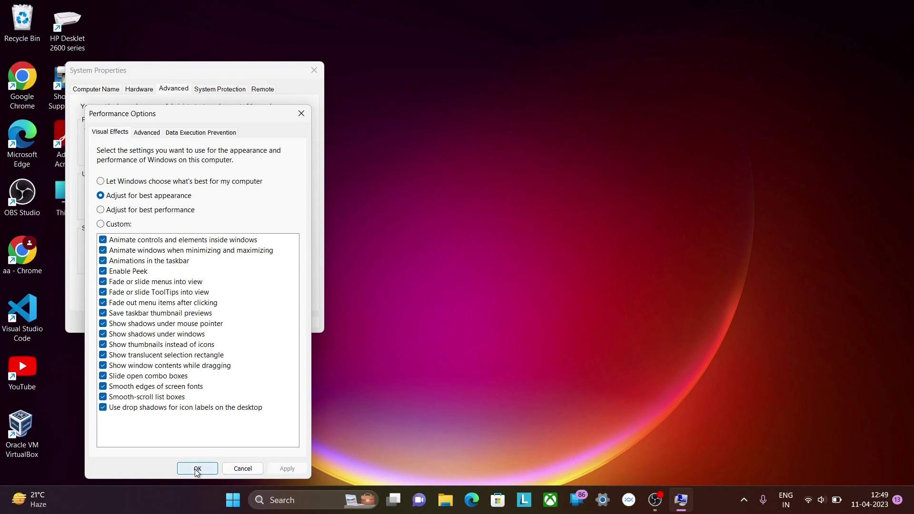
Step: Accept the Performance Options with visual effects adjusted for best appearance, and confirm System Properties
click(196, 469)
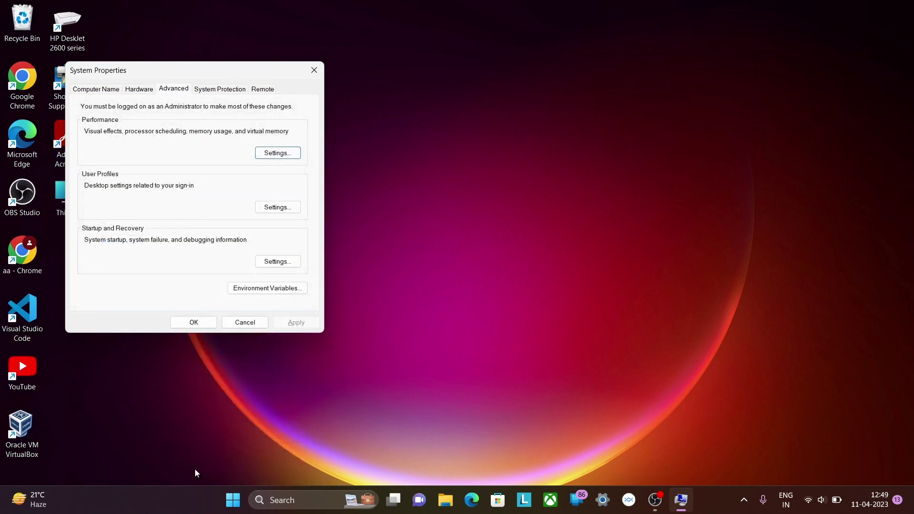
click(212, 323)
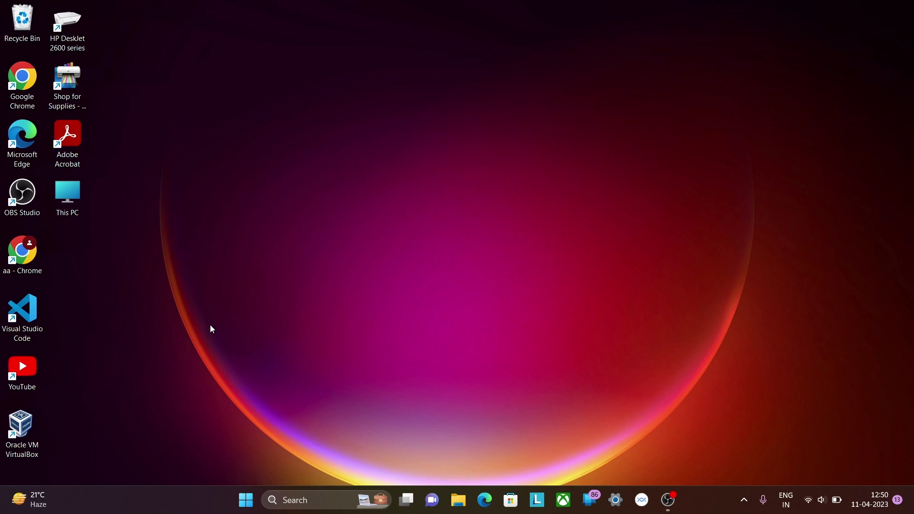
Step: Open Task Manager, show its startup apps and maximize the window
right_click(242, 495)
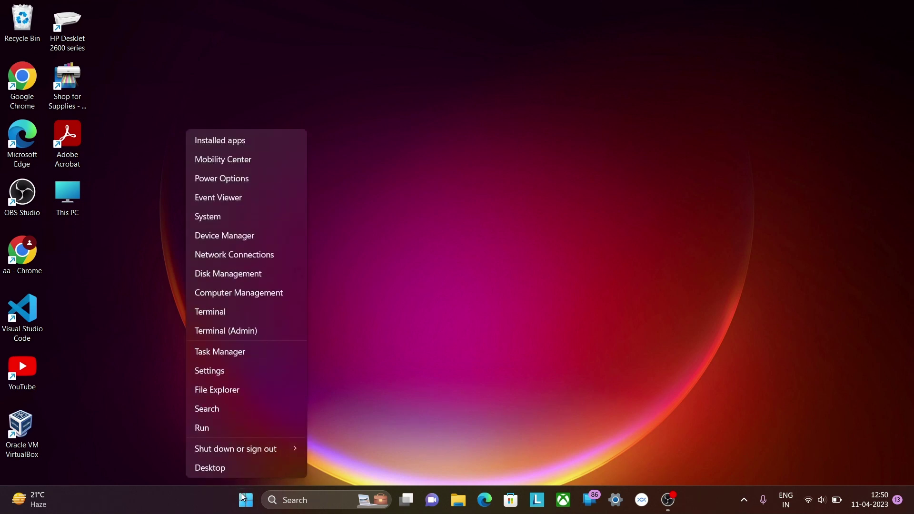
click(257, 350)
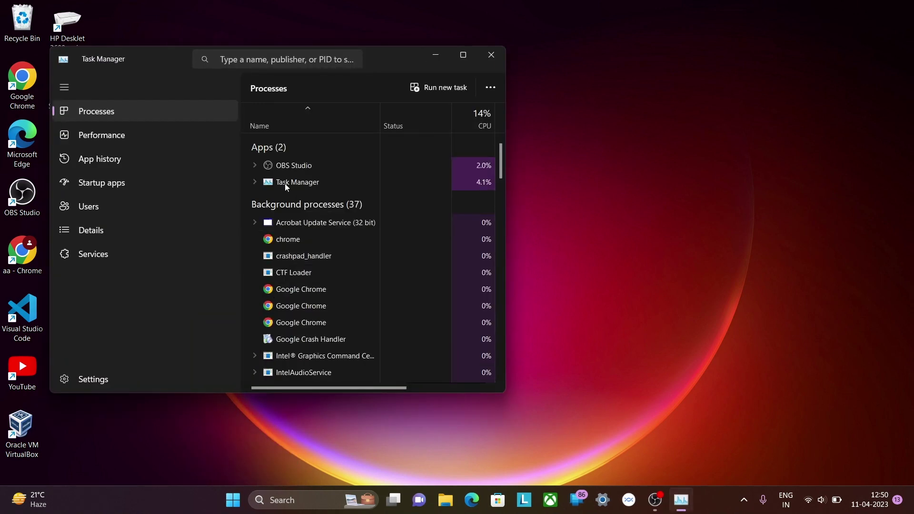
click(138, 184)
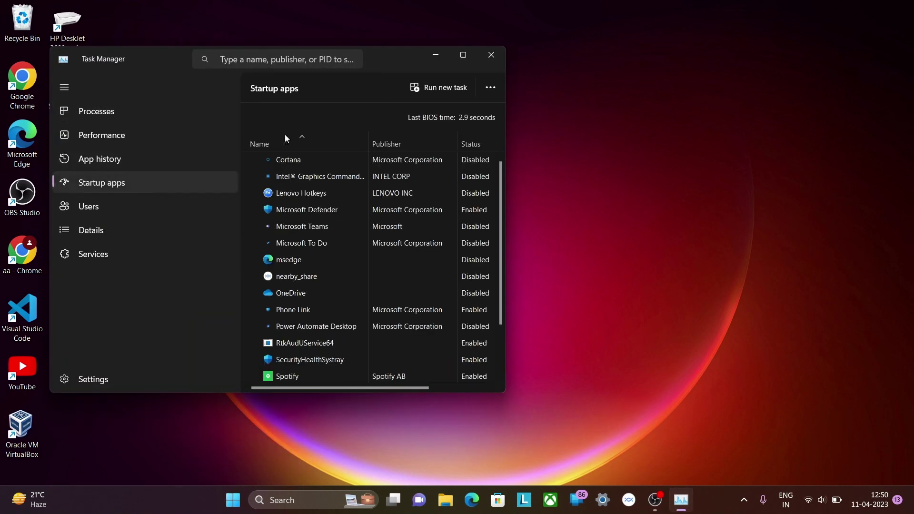
click(463, 55)
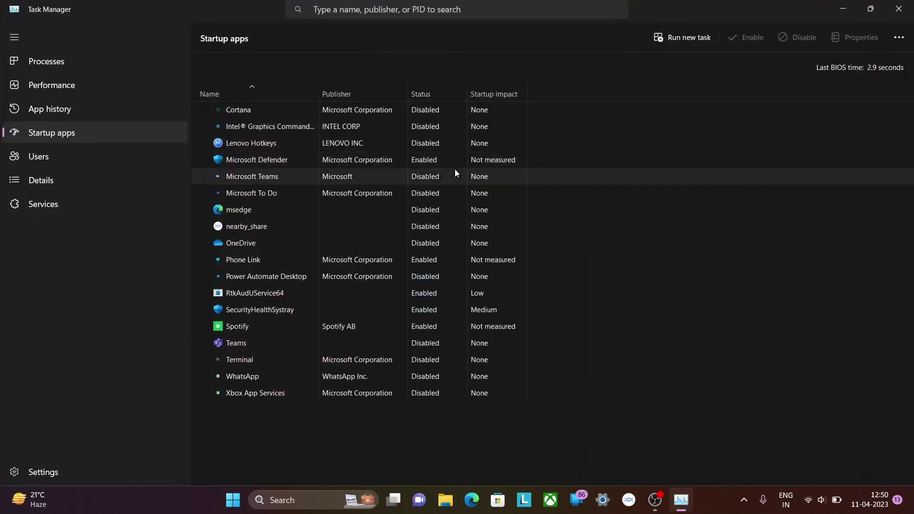
Step: Disable Microsoft Defender, Phone Link and Spotify as startup apps, then close Task Manager
right_click(418, 260)
click(431, 269)
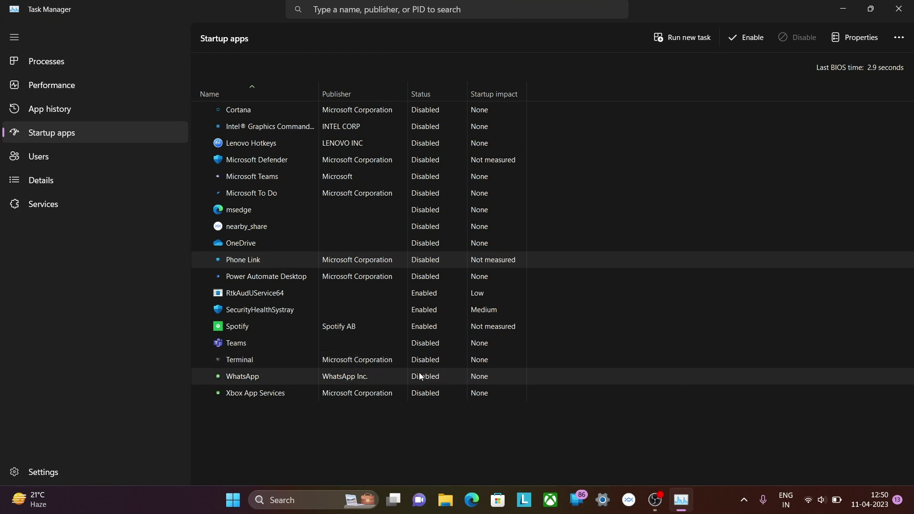
click(437, 327)
right_click(437, 327)
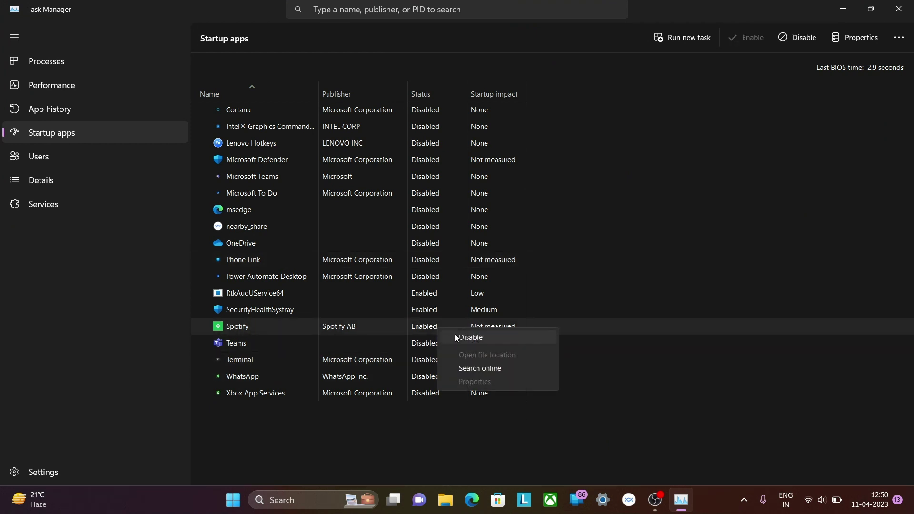
click(454, 333)
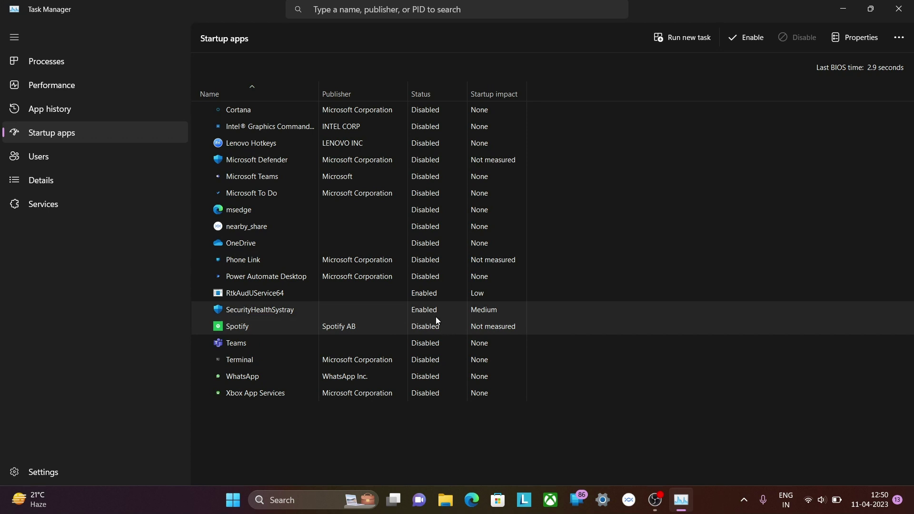
click(381, 312)
click(414, 291)
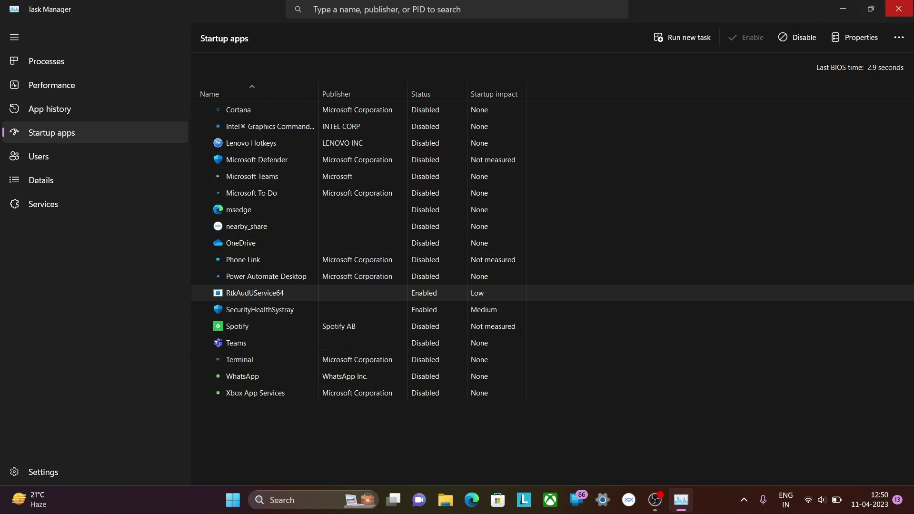
click(899, 9)
Step: Open This PC and check the free space on the C:, D:, E: and F: drives
key(super+x)
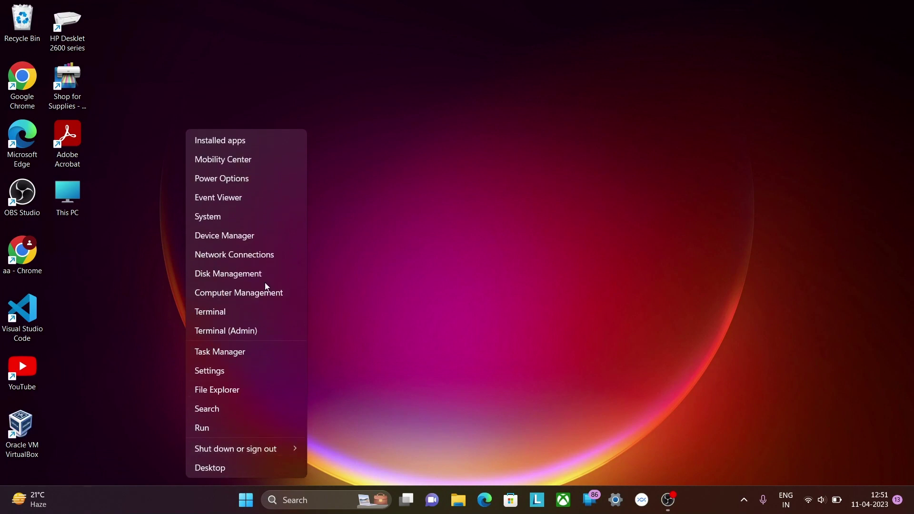
click(80, 203)
double_click(80, 204)
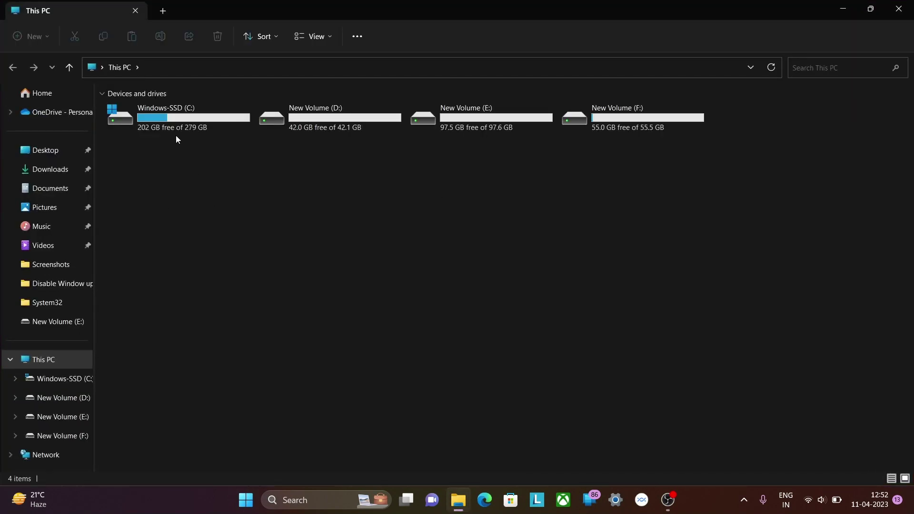
drag(176, 139, 700, 105)
click(572, 194)
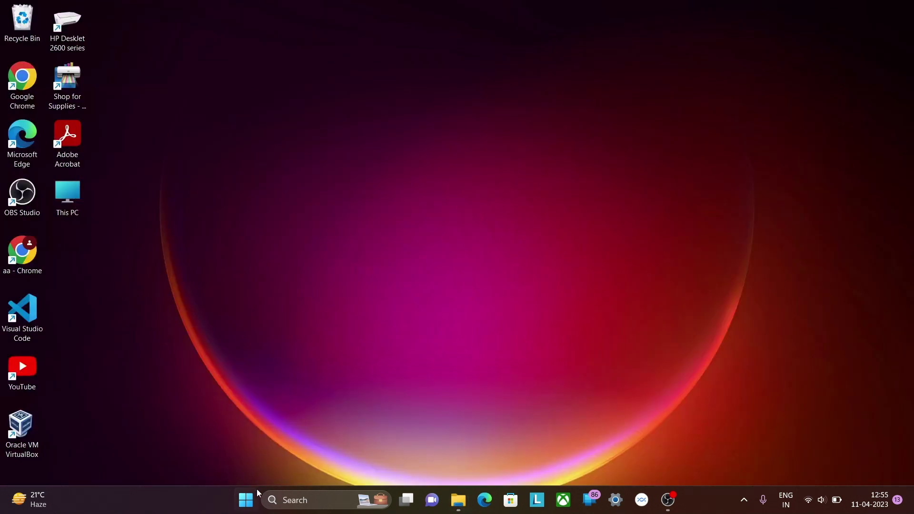
Step: Launch Disk Cleanup by running the cleanmgr command
right_click(245, 499)
click(245, 429)
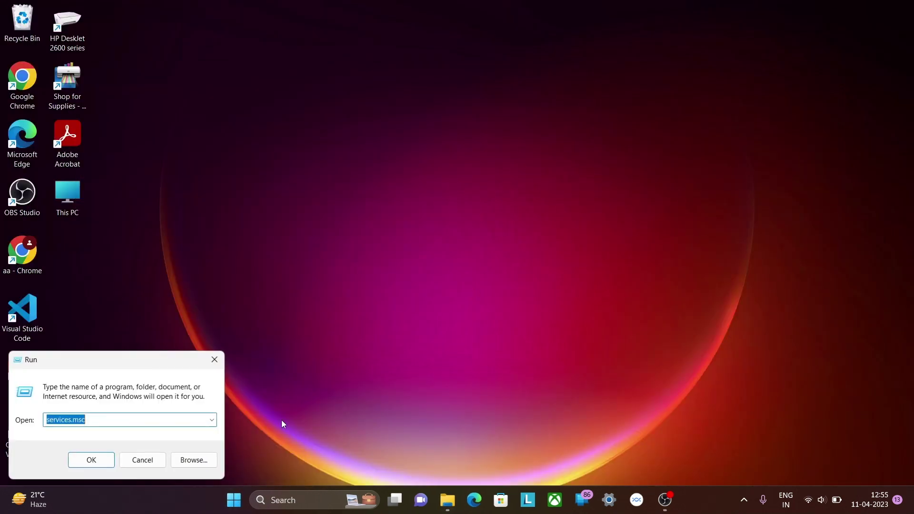
text(clea)
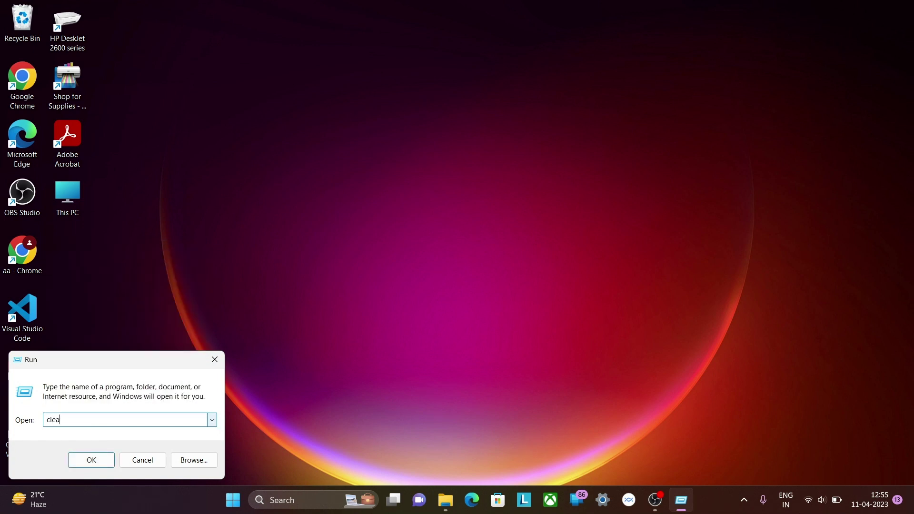
text(nmgr)
key(Return)
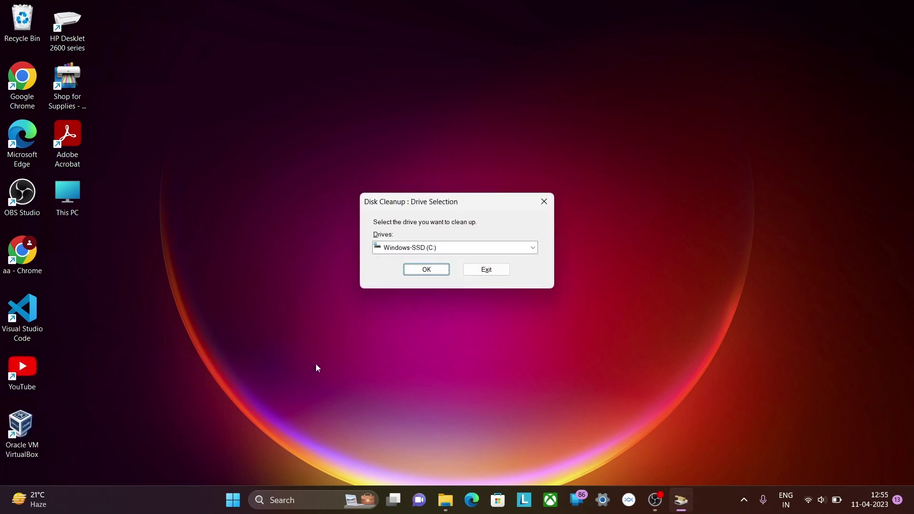
Step: Clean up the Windows-SSD (C:) drive, also including Windows error reports, DirectX Shader Cache, Delivery Optimization Files, Recycle Bin and Temporary files, and confirm the deletion
click(426, 269)
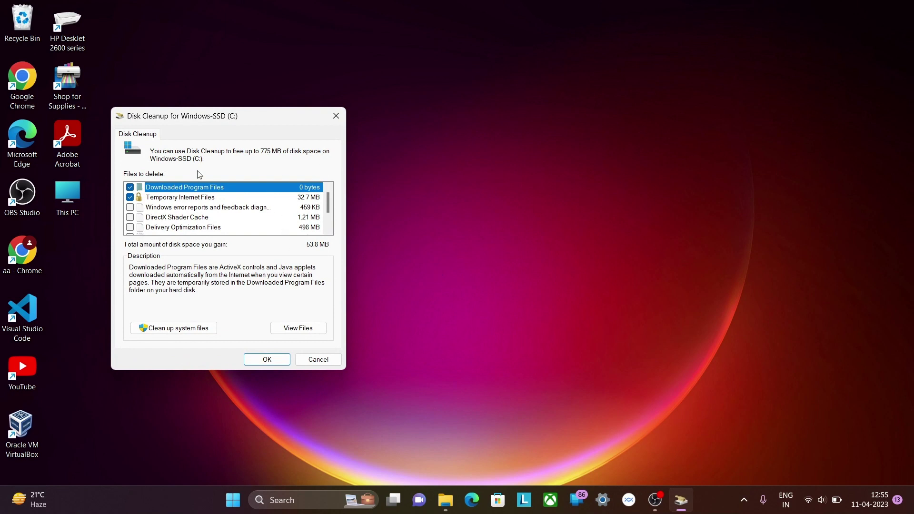
click(130, 207)
click(130, 217)
click(130, 227)
scroll(130, 224, down, 1)
click(130, 207)
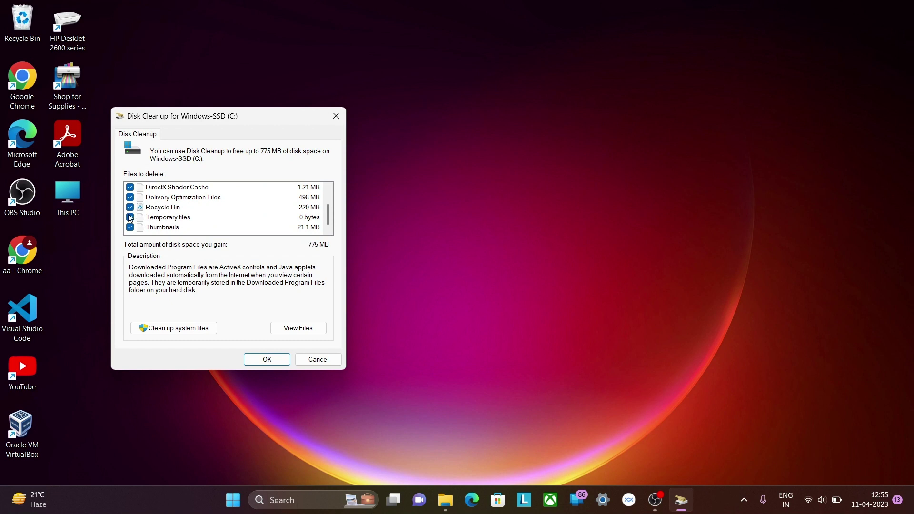
click(130, 217)
click(262, 359)
click(460, 256)
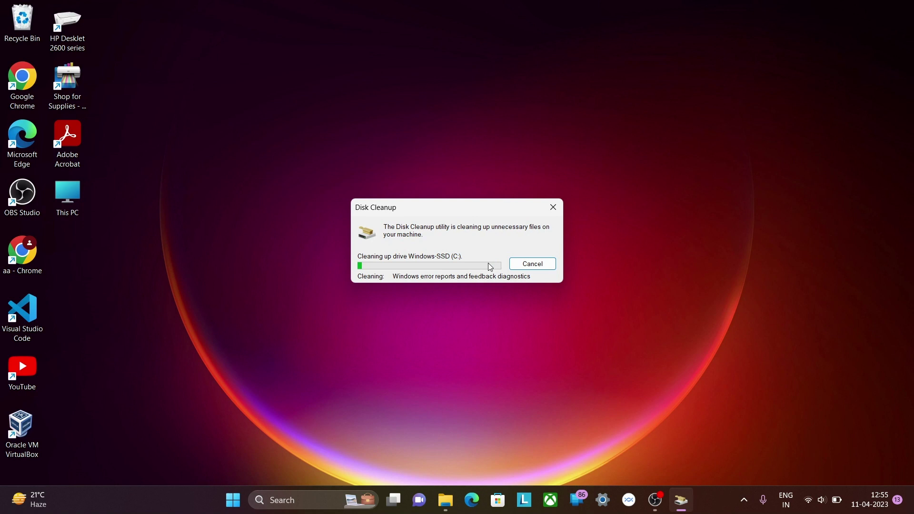
Step: Open the Windows Temp folder by running the temp command and grant permanent access to it
right_click(242, 487)
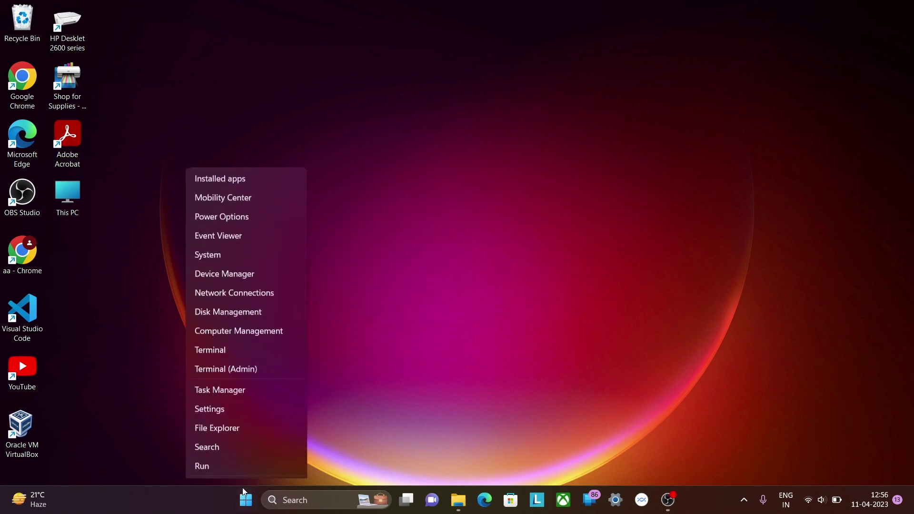
click(244, 428)
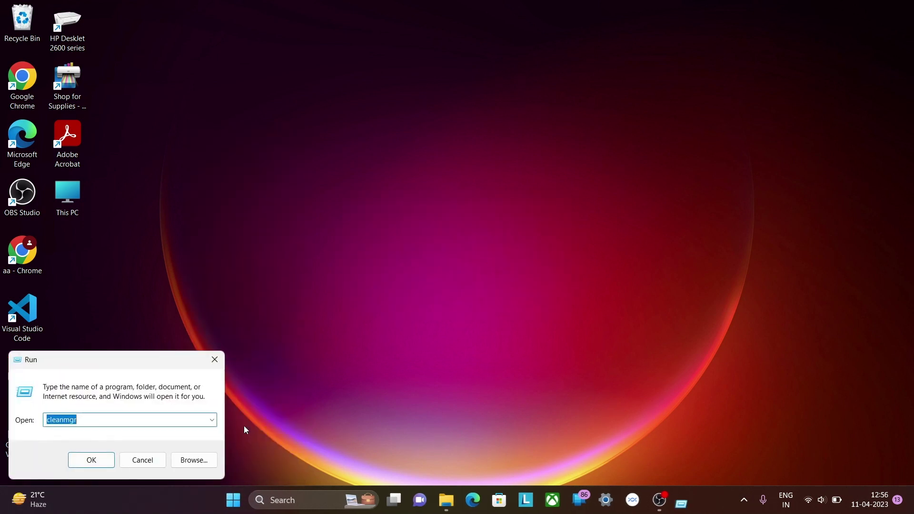
key(BackSpace)
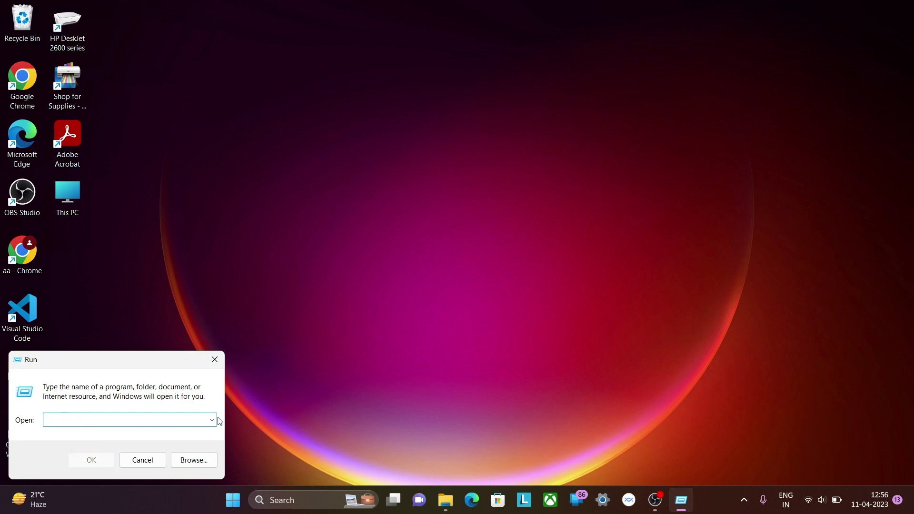
text(temp)
key(Return)
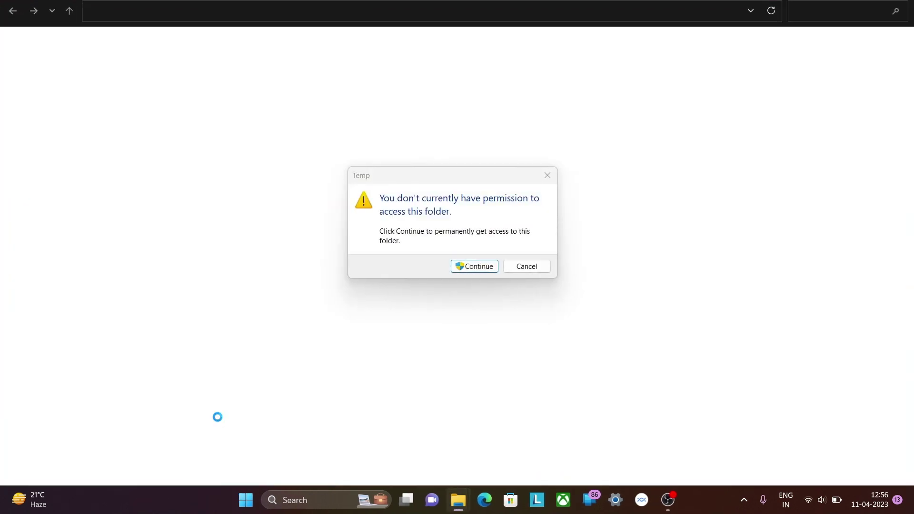
click(484, 267)
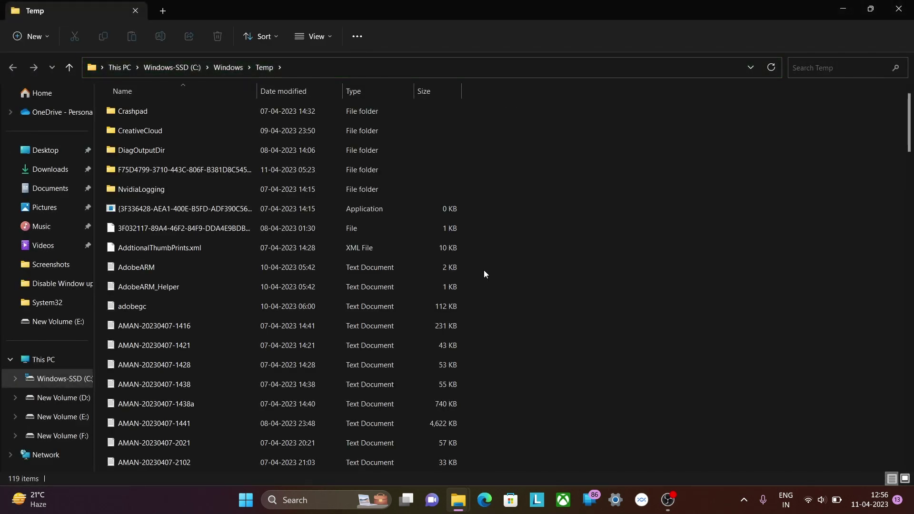
Step: Delete all items in the Windows Temp folder, dismiss the prompts for files in use and return to the desktop
scroll(498, 272, down, 3)
scroll(498, 272, up, 3)
key(ctrl+a)
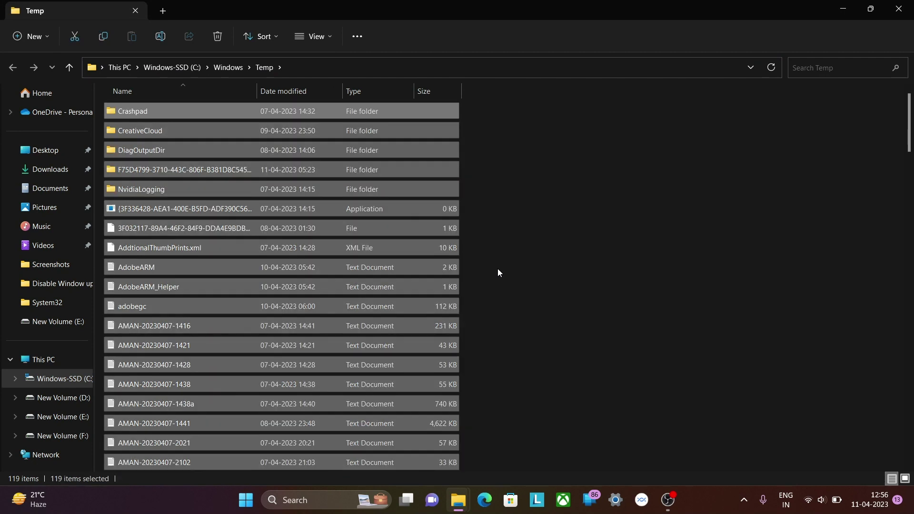
right_click(427, 248)
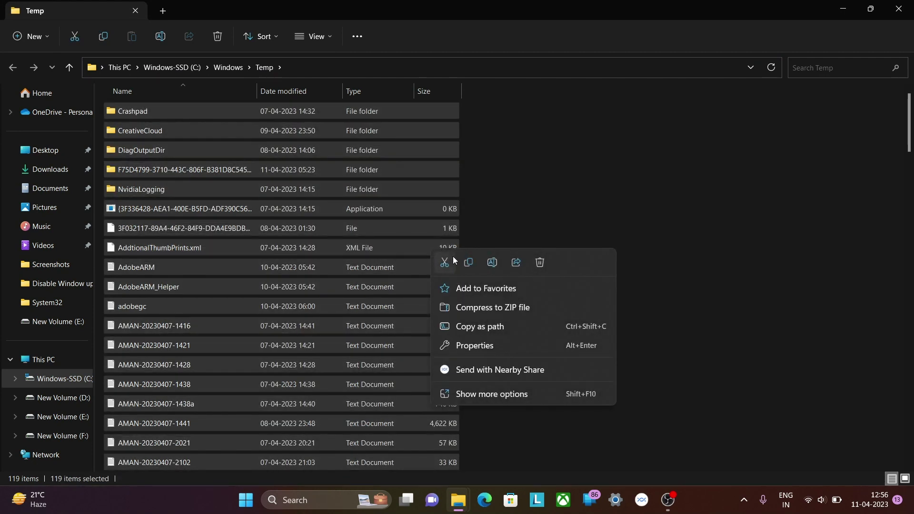
click(540, 263)
click(376, 119)
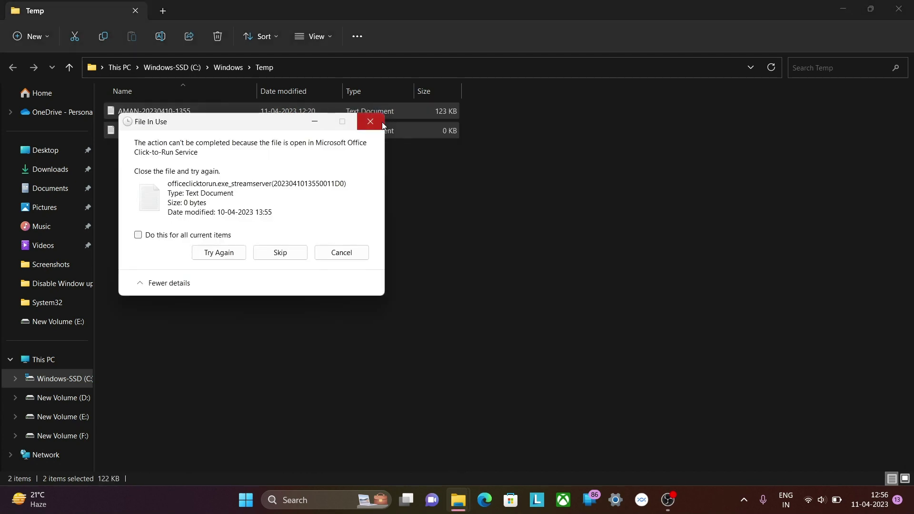
click(376, 119)
key(super+d)
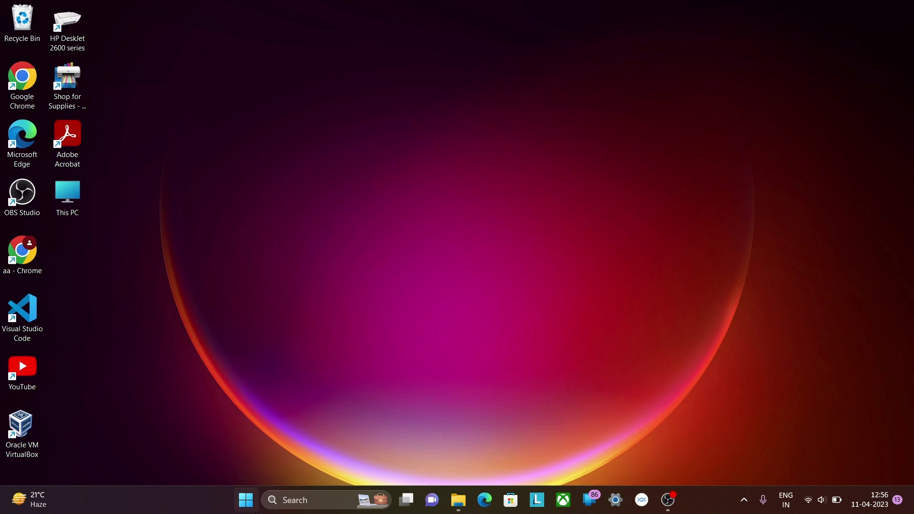
Step: Open the user account's local Temp folder by running the %temp% command
right_click(246, 500)
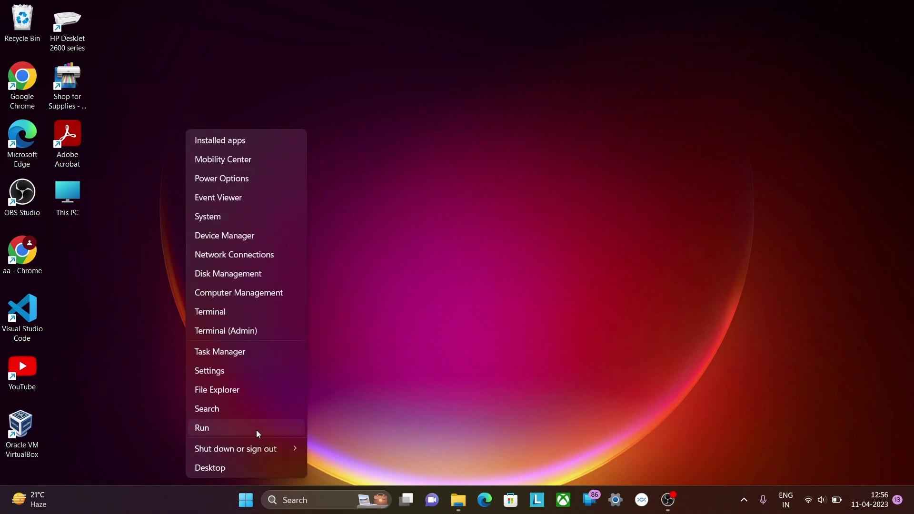
click(256, 430)
key(BackSpace)
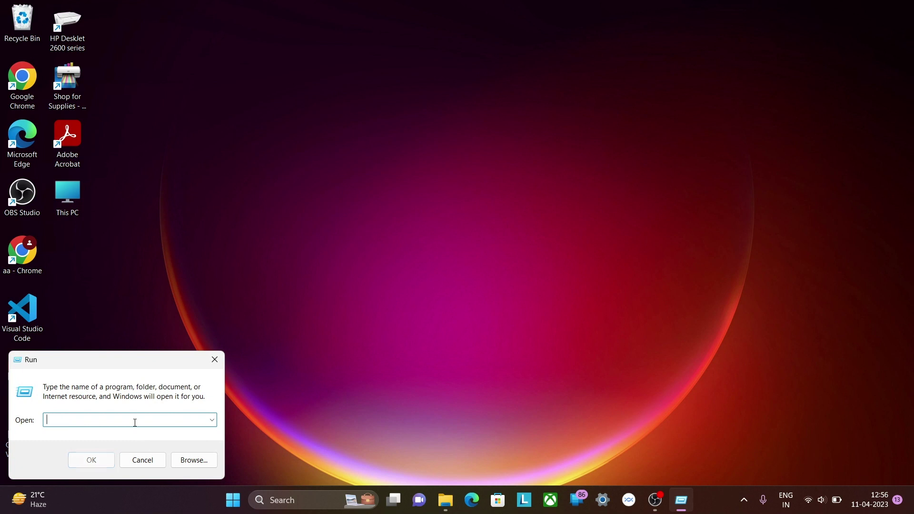
text(%temp%)
key(Return)
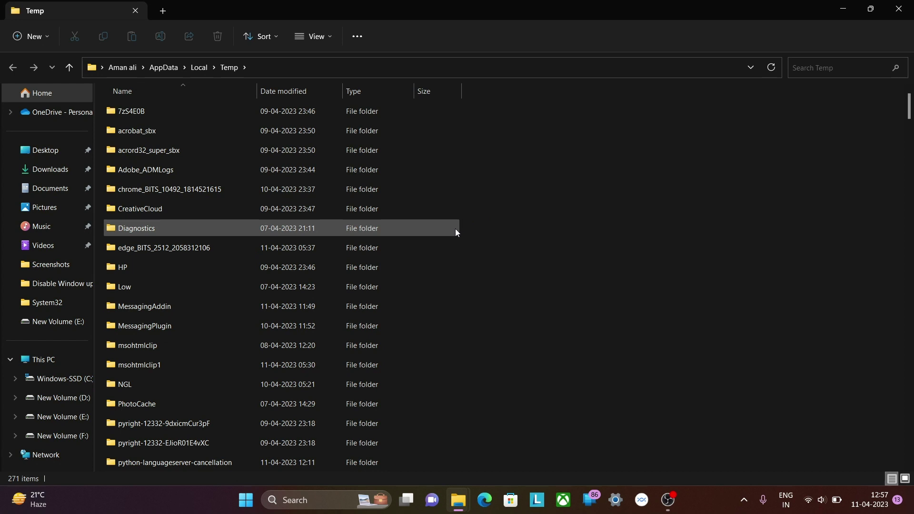
Step: Delete all items in the user's local Temp folder and dismiss the prompt for files in use
key(ctrl+a)
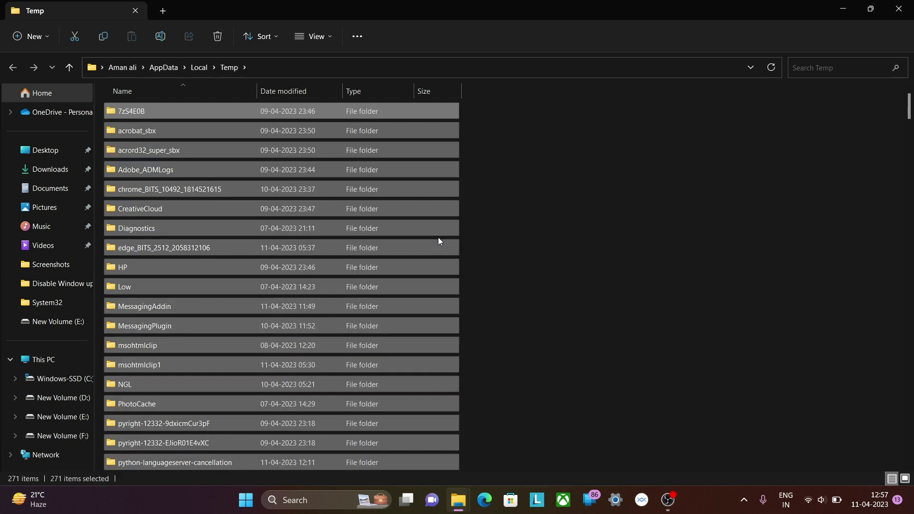
right_click(382, 227)
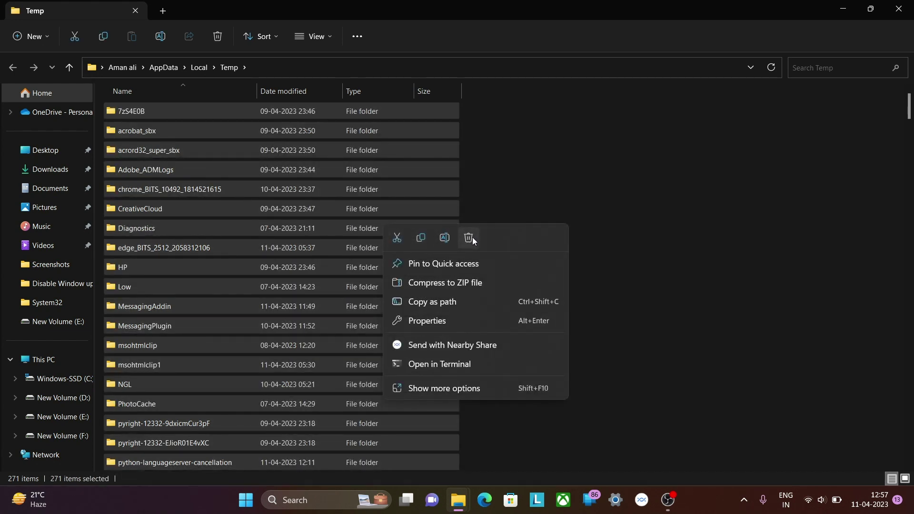
click(469, 238)
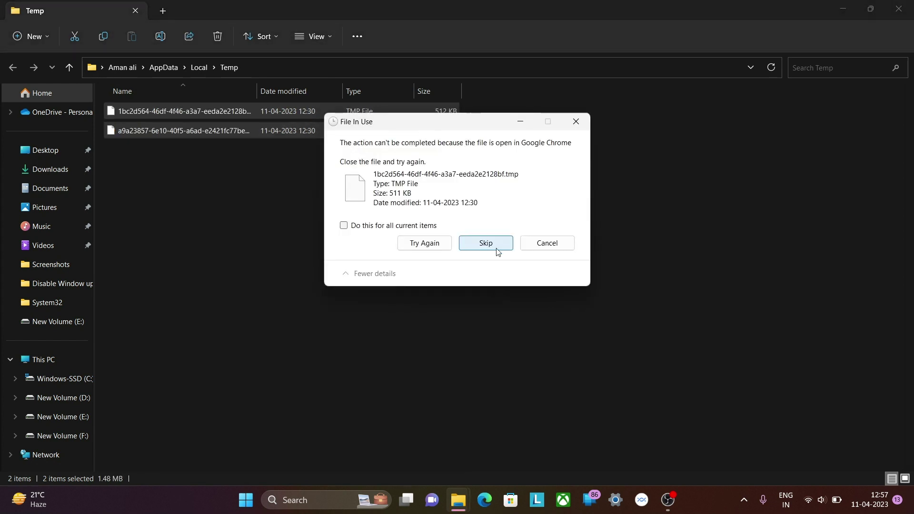
click(575, 121)
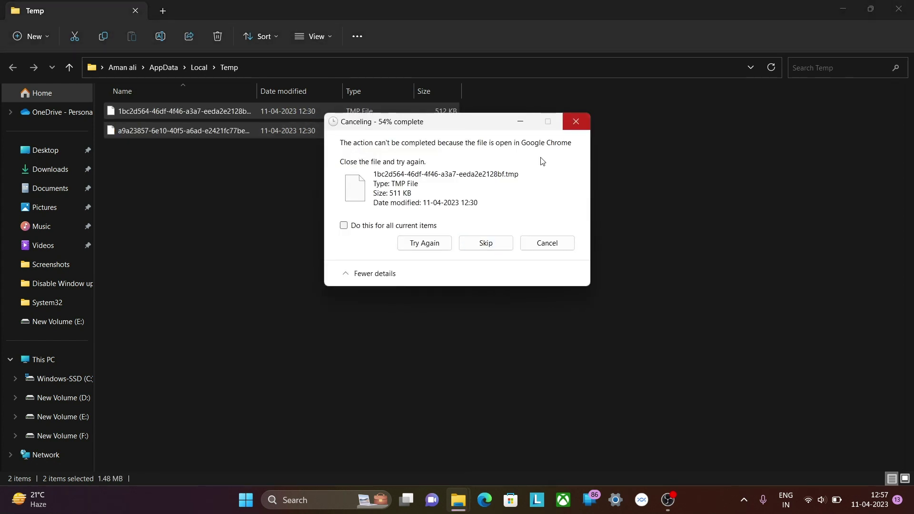